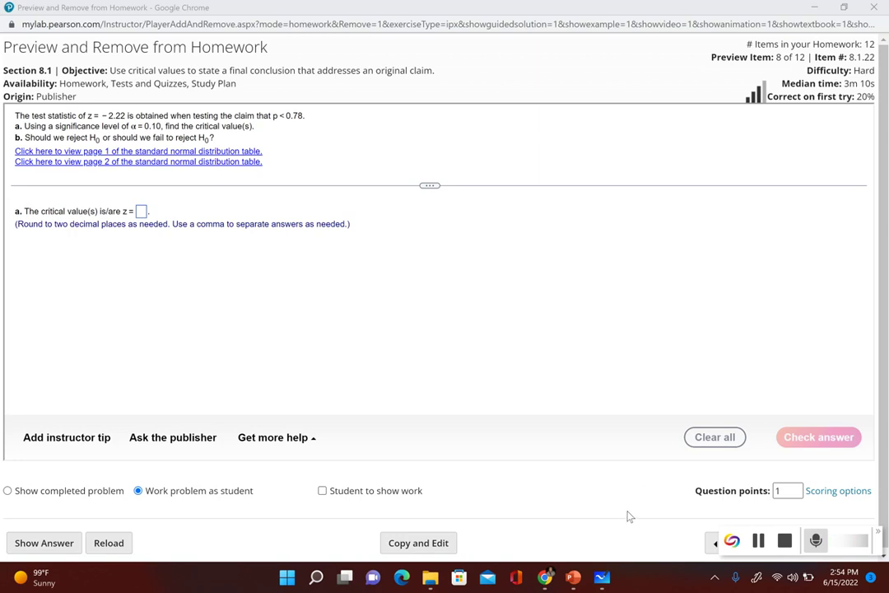
- Bring the blank Whiteboard canvas forward after a final look at the MyLab z-test problem
{"action": "mouse_move", "coordinate": [602, 578]}
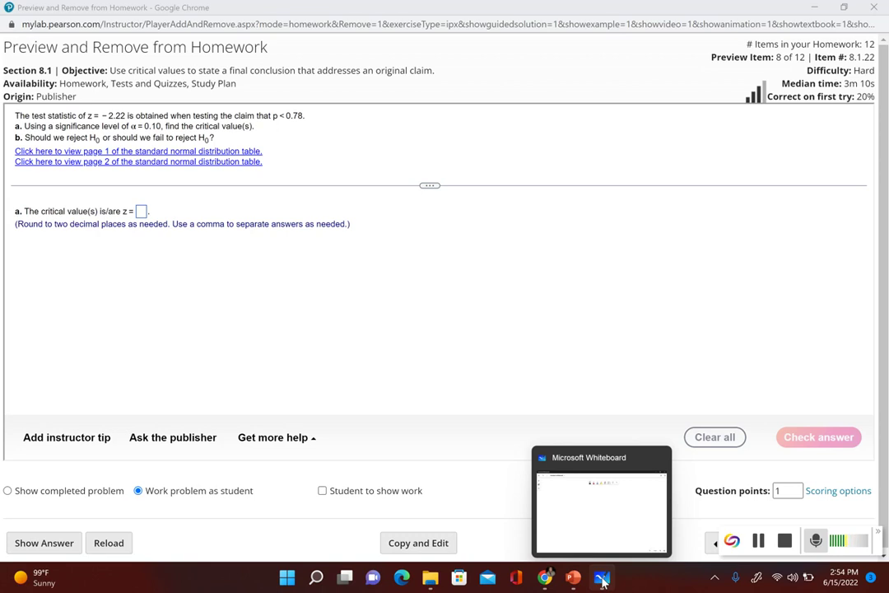
{"action": "left_click", "coordinate": [602, 581]}
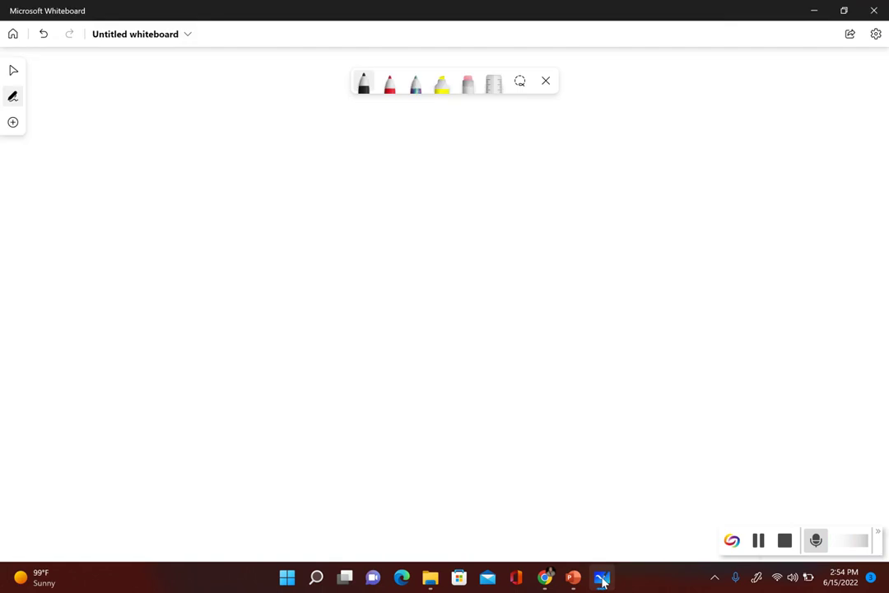
{"action": "mouse_move", "coordinate": [546, 576]}
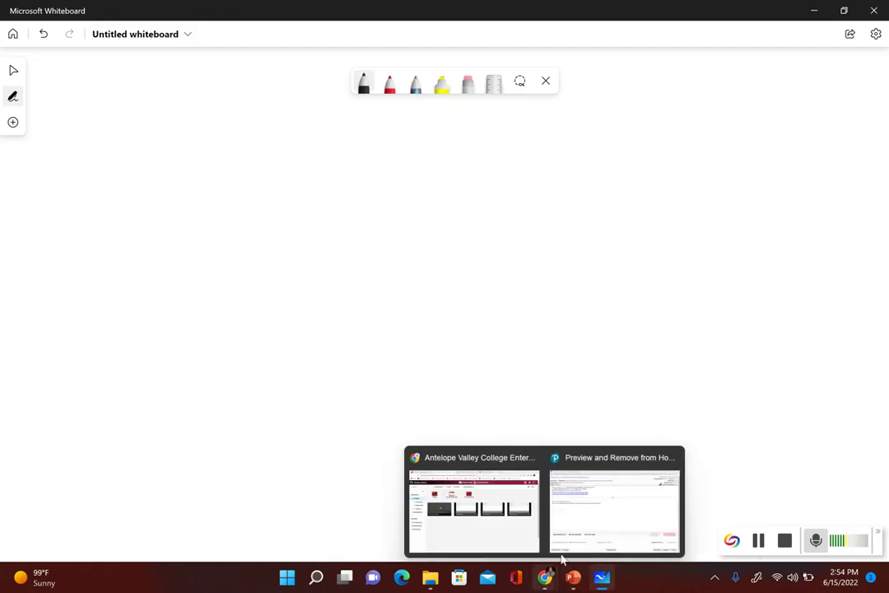
{"action": "left_click", "coordinate": [595, 504]}
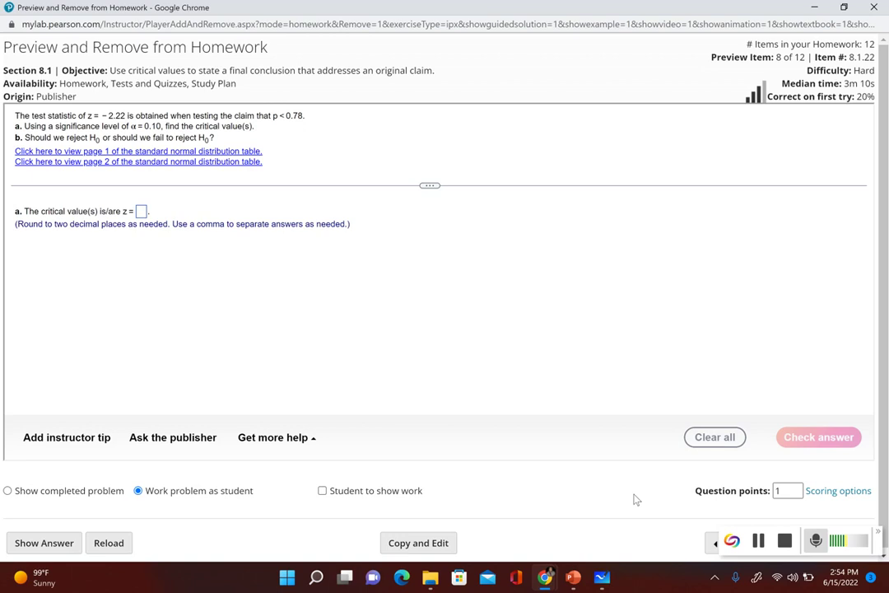
{"action": "left_click", "coordinate": [599, 583]}
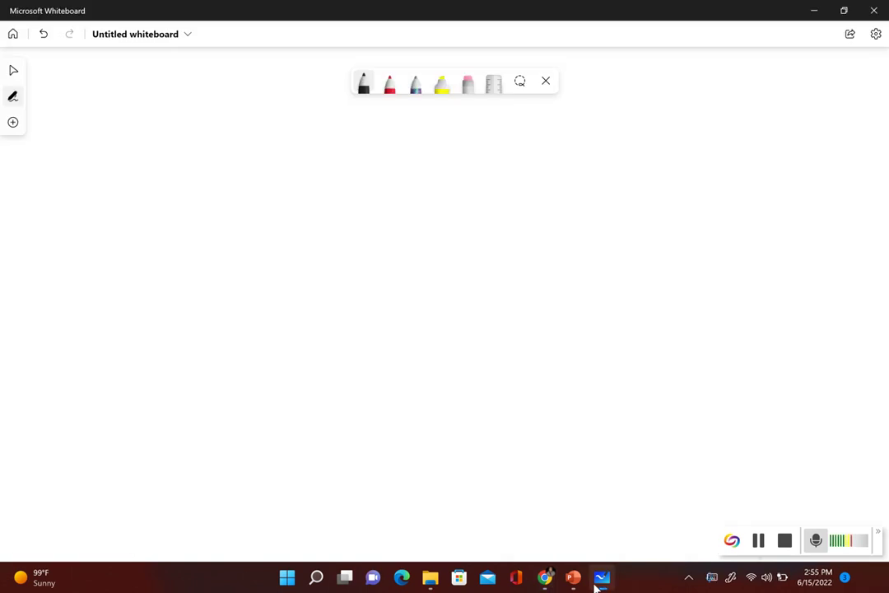
- Write step 1) claim p < 0.78 and step 2) its complement p ≥ 0.78
{"action": "left_click_drag", "start_coordinate": [99, 165], "coordinate": [101, 189]}
{"action": "left_click_drag", "start_coordinate": [110, 163], "coordinate": [122, 193]}
{"action": "mouse_move", "coordinate": [170, 168]}
{"action": "left_mouse_down"}
{"action": "mouse_move", "coordinate": [172, 181]}
{"action": "mouse_move", "coordinate": [217, 186]}
{"action": "mouse_move", "coordinate": [247, 170]}
{"action": "mouse_move", "coordinate": [306, 184]}
{"action": "mouse_move", "coordinate": [318, 165]}
{"action": "left_mouse_up"}
{"action": "left_click", "coordinate": [265, 178]}
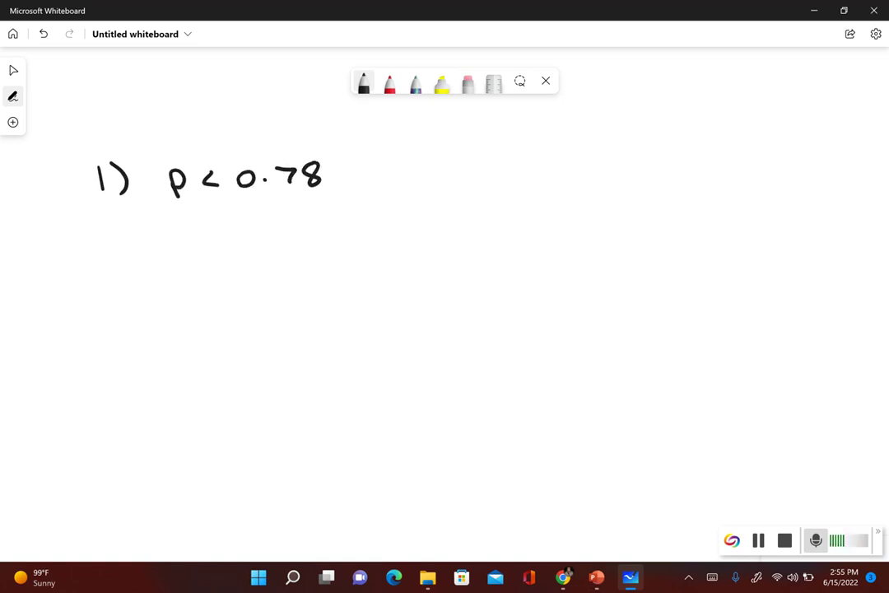
{"action": "left_click_drag", "start_coordinate": [105, 234], "coordinate": [120, 254]}
{"action": "left_click_drag", "start_coordinate": [128, 228], "coordinate": [130, 258]}
{"action": "mouse_move", "coordinate": [186, 237]}
{"action": "left_mouse_down"}
{"action": "mouse_move", "coordinate": [189, 247]}
{"action": "mouse_move", "coordinate": [237, 250]}
{"action": "mouse_move", "coordinate": [265, 229]}
{"action": "mouse_move", "coordinate": [308, 230]}
{"action": "mouse_move", "coordinate": [302, 243]}
{"action": "left_mouse_up"}
{"action": "left_click", "coordinate": [282, 239]}
{"action": "mouse_move", "coordinate": [332, 225]}
{"action": "left_mouse_down"}
{"action": "mouse_move", "coordinate": [321, 245]}
{"action": "mouse_move", "coordinate": [333, 226]}
{"action": "left_mouse_up"}
- Write step 3) with the null hypothesis H0: p = 0.78 and an H1 label below
{"action": "left_click_drag", "start_coordinate": [121, 293], "coordinate": [122, 312]}
{"action": "left_click_drag", "start_coordinate": [141, 289], "coordinate": [143, 315]}
{"action": "left_click_drag", "start_coordinate": [195, 295], "coordinate": [195, 312]}
{"action": "mouse_move", "coordinate": [203, 295]}
{"action": "left_mouse_down"}
{"action": "mouse_move", "coordinate": [205, 312]}
{"action": "mouse_move", "coordinate": [204, 303]}
{"action": "left_mouse_up"}
{"action": "left_click_drag", "start_coordinate": [223, 300], "coordinate": [219, 300]}
{"action": "mouse_move", "coordinate": [197, 338]}
{"action": "left_mouse_down"}
{"action": "mouse_move", "coordinate": [199, 354]}
{"action": "mouse_move", "coordinate": [213, 356]}
{"action": "left_mouse_up"}
{"action": "left_click_drag", "start_coordinate": [198, 349], "coordinate": [212, 348]}
{"action": "left_click_drag", "start_coordinate": [228, 353], "coordinate": [229, 360]}
{"action": "left_click", "coordinate": [242, 299]}
{"action": "left_click", "coordinate": [242, 310]}
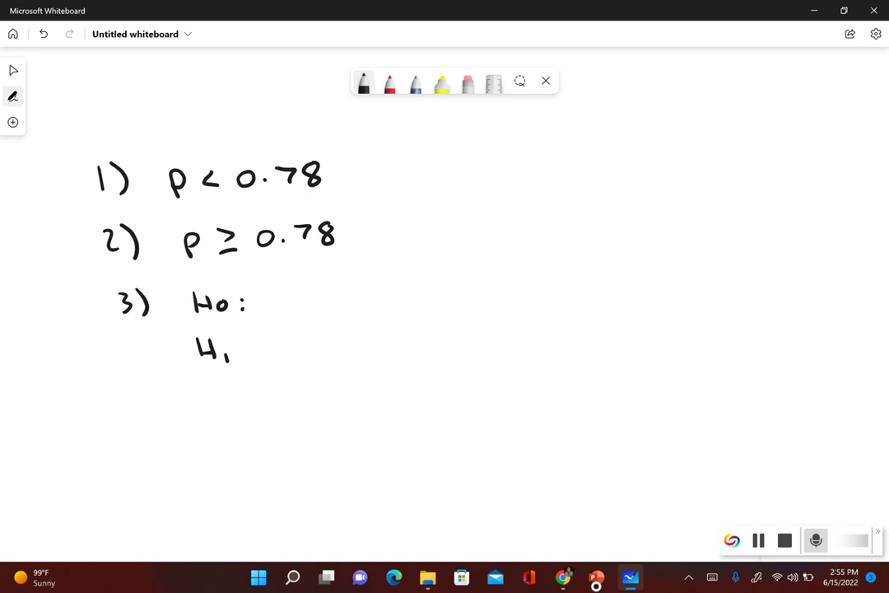
{"action": "left_click_drag", "start_coordinate": [270, 302], "coordinate": [273, 306]}
{"action": "mouse_move", "coordinate": [295, 301]}
{"action": "left_mouse_down"}
{"action": "mouse_move", "coordinate": [323, 310]}
{"action": "mouse_move", "coordinate": [329, 293]}
{"action": "mouse_move", "coordinate": [361, 306]}
{"action": "mouse_move", "coordinate": [381, 294]}
{"action": "left_mouse_up"}
{"action": "left_click", "coordinate": [344, 303]}
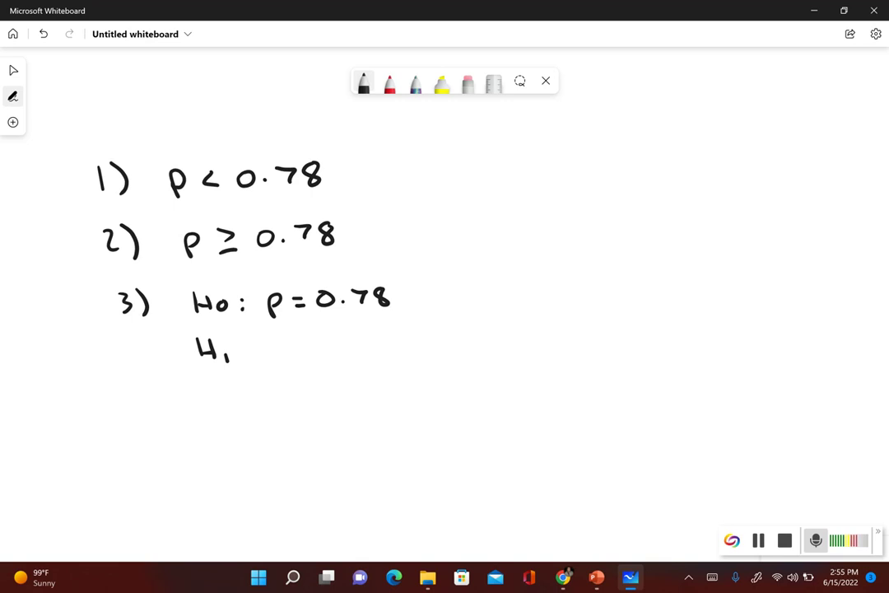
- Bracket the two claims in red and complete H1: p < 0.78 in black
{"action": "left_click", "coordinate": [246, 346]}
{"action": "left_click", "coordinate": [247, 356]}
{"action": "left_click", "coordinate": [390, 82]}
{"action": "left_click_drag", "start_coordinate": [374, 155], "coordinate": [395, 228]}
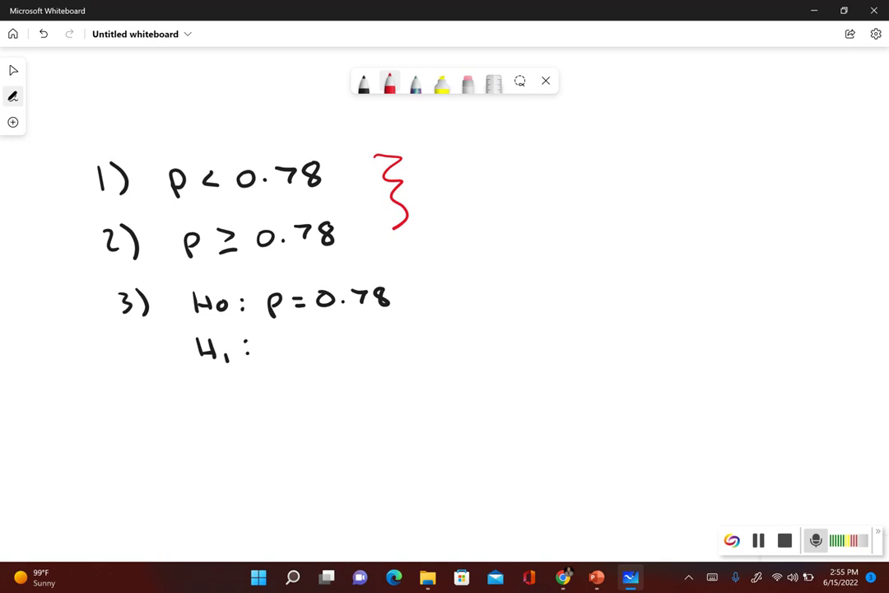
{"action": "left_click", "coordinate": [363, 82]}
{"action": "mouse_move", "coordinate": [283, 339]}
{"action": "left_mouse_down"}
{"action": "mouse_move", "coordinate": [285, 351]}
{"action": "mouse_move", "coordinate": [328, 354]}
{"action": "mouse_move", "coordinate": [346, 338]}
{"action": "mouse_move", "coordinate": [390, 336]}
{"action": "mouse_move", "coordinate": [381, 356]}
{"action": "left_mouse_up"}
{"action": "left_click", "coordinate": [368, 351]}
{"action": "left_click_drag", "start_coordinate": [408, 338], "coordinate": [407, 338]}
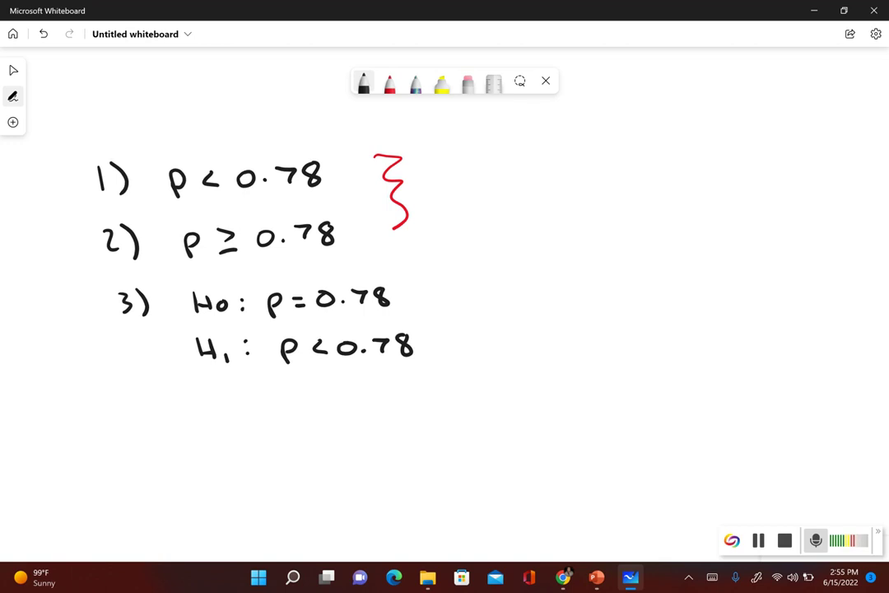
{"action": "mouse_move", "coordinate": [541, 344]}
{"action": "left_mouse_down"}
{"action": "mouse_move", "coordinate": [552, 349]}
{"action": "mouse_move", "coordinate": [532, 347]}
{"action": "mouse_move", "coordinate": [592, 346]}
{"action": "mouse_move", "coordinate": [598, 337]}
{"action": "mouse_move", "coordinate": [662, 347]}
{"action": "left_mouse_up"}
- Write 'left-tailed test' beside H1
{"action": "left_click", "coordinate": [585, 341]}
{"action": "left_click_drag", "start_coordinate": [668, 339], "coordinate": [668, 347]}
{"action": "mouse_move", "coordinate": [677, 328]}
{"action": "left_mouse_down"}
{"action": "mouse_move", "coordinate": [678, 348]}
{"action": "mouse_move", "coordinate": [706, 335]}
{"action": "mouse_move", "coordinate": [730, 346]}
{"action": "mouse_move", "coordinate": [776, 334]}
{"action": "left_mouse_up"}
{"action": "left_click_drag", "start_coordinate": [770, 328], "coordinate": [771, 345]}
{"action": "left_click_drag", "start_coordinate": [778, 340], "coordinate": [791, 345]}
{"action": "mouse_move", "coordinate": [816, 327]}
{"action": "left_mouse_down"}
{"action": "mouse_move", "coordinate": [817, 345]}
{"action": "mouse_move", "coordinate": [823, 330]}
{"action": "left_mouse_up"}
{"action": "left_click", "coordinate": [519, 80]}
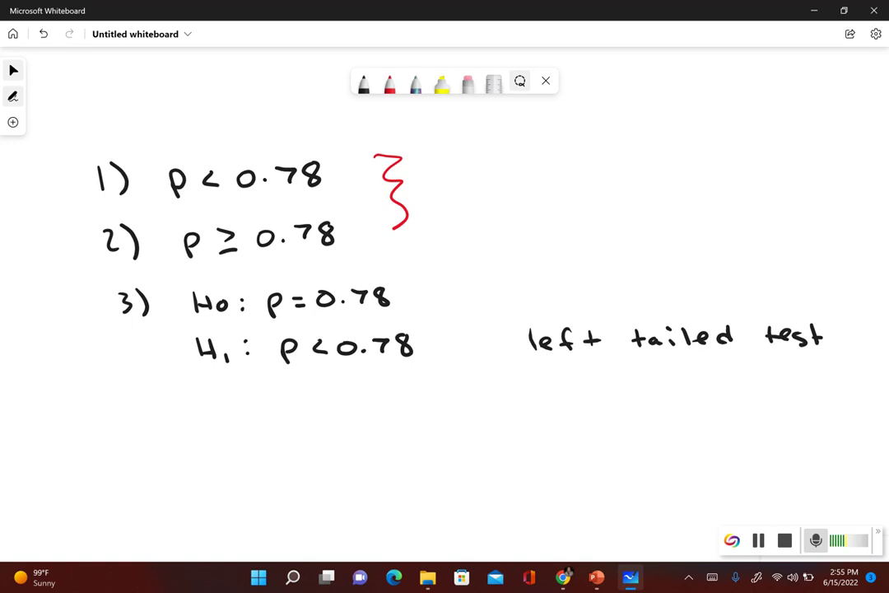
{"action": "left_click_drag", "start_coordinate": [612, 337], "coordinate": [621, 337]}
- Draw and erase a red arrow under H1, then sketch a black axis and bell curve
{"action": "left_click", "coordinate": [390, 80]}
{"action": "left_click_drag", "start_coordinate": [315, 390], "coordinate": [313, 371]}
{"action": "left_click_drag", "start_coordinate": [306, 379], "coordinate": [321, 377]}
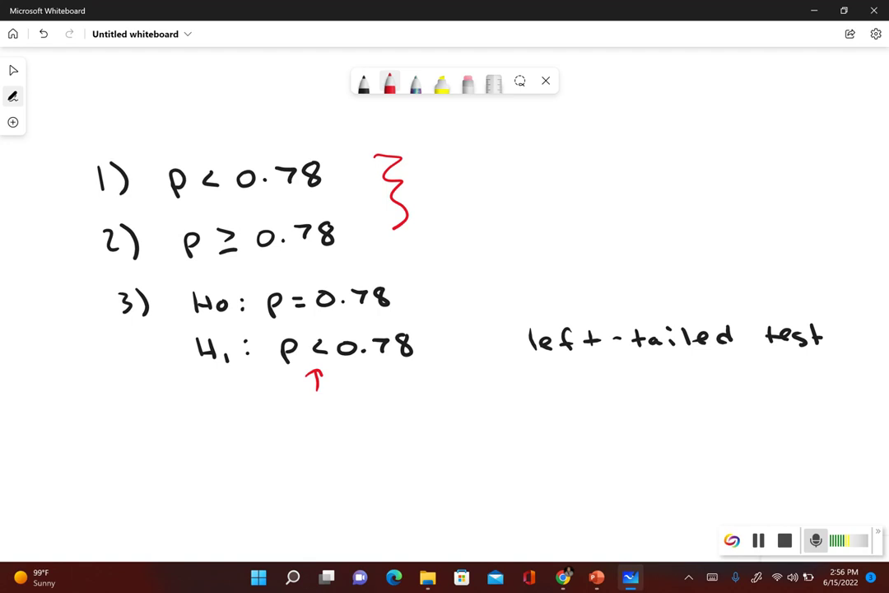
{"action": "left_click_drag", "start_coordinate": [313, 372], "coordinate": [318, 389]}
{"action": "left_click", "coordinate": [314, 370]}
{"action": "left_click", "coordinate": [363, 83]}
{"action": "left_click_drag", "start_coordinate": [242, 494], "coordinate": [641, 476]}
{"action": "mouse_move", "coordinate": [236, 477]}
{"action": "left_mouse_down"}
{"action": "mouse_move", "coordinate": [438, 397]}
{"action": "mouse_move", "coordinate": [496, 411]}
{"action": "mouse_move", "coordinate": [551, 443]}
{"action": "mouse_move", "coordinate": [631, 456]}
{"action": "left_mouse_up"}
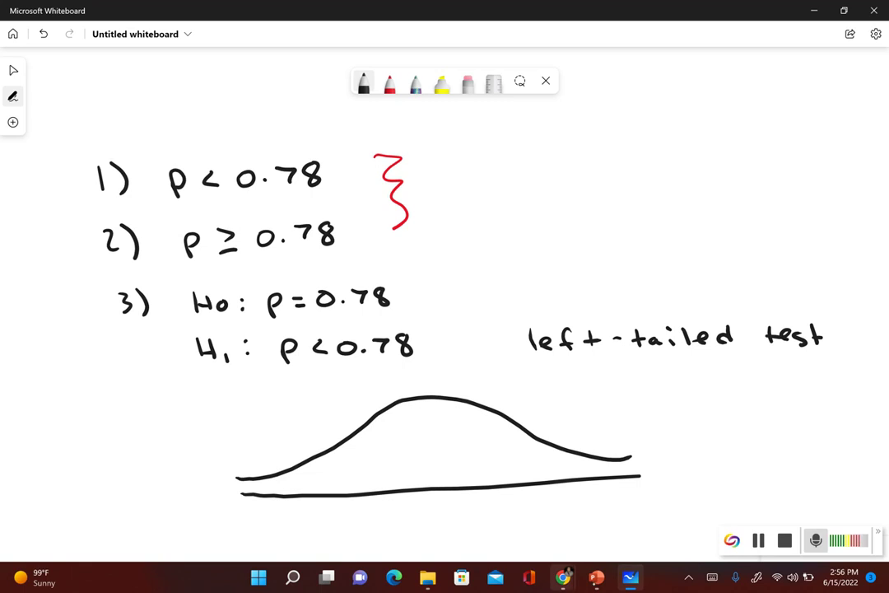
- Switch back to the MyLab page showing part a's critical-value question at α = 0.10
{"action": "mouse_move", "coordinate": [563, 576]}
{"action": "left_click", "coordinate": [632, 502]}
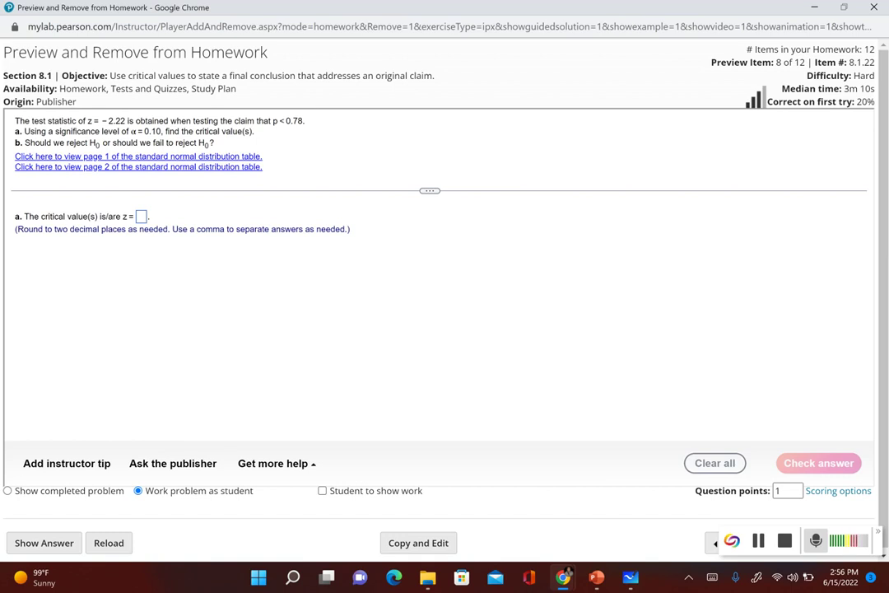
- In red, mark the cutoff z on the curve's left tail, label its area 0.10, and hatch it
{"action": "mouse_move", "coordinate": [596, 576]}
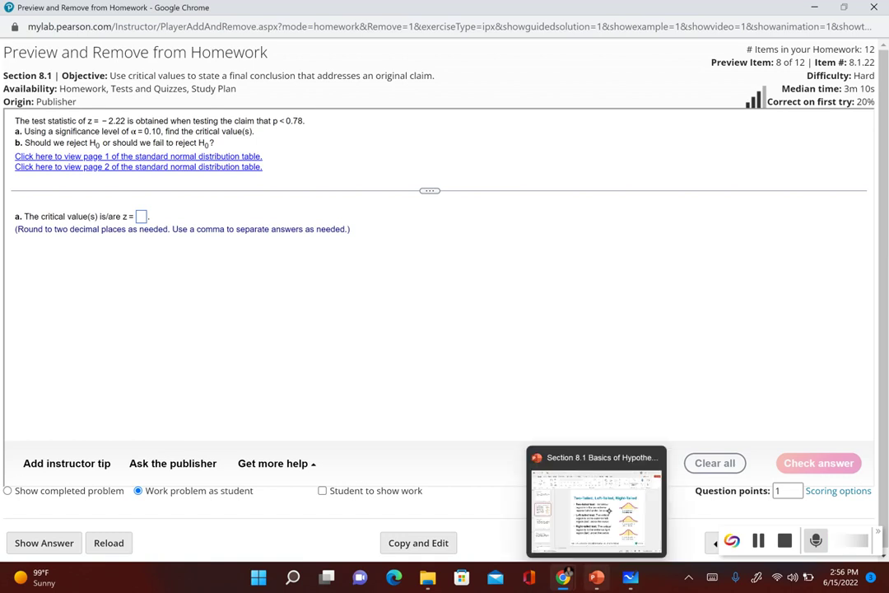
{"action": "mouse_move", "coordinate": [646, 557]}
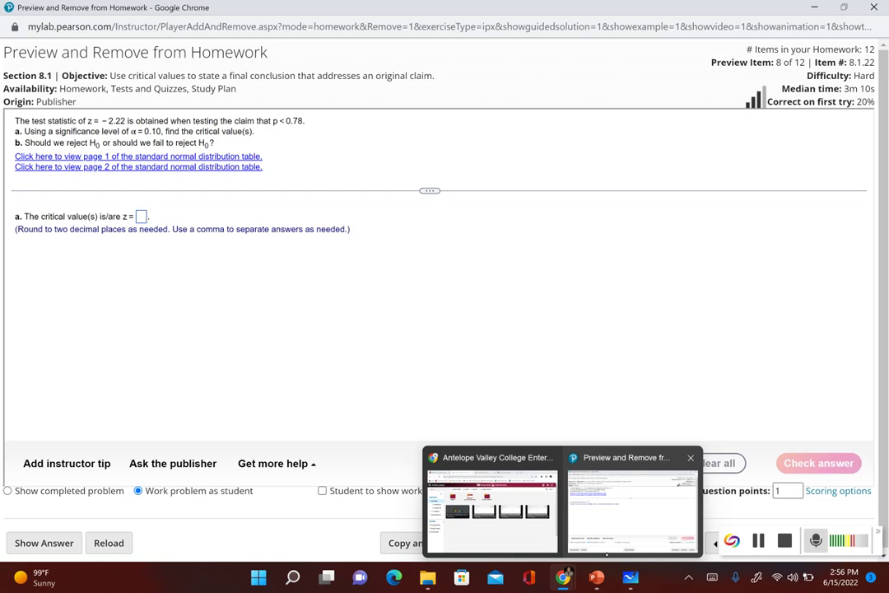
{"action": "left_click", "coordinate": [630, 576]}
{"action": "left_click", "coordinate": [389, 82]}
{"action": "left_click_drag", "start_coordinate": [301, 465], "coordinate": [302, 497]}
{"action": "left_click_drag", "start_coordinate": [253, 426], "coordinate": [264, 483]}
{"action": "mouse_move", "coordinate": [228, 413]}
{"action": "left_mouse_down"}
{"action": "mouse_move", "coordinate": [222, 418]}
{"action": "mouse_move", "coordinate": [260, 418]}
{"action": "left_mouse_up"}
{"action": "left_click", "coordinate": [240, 419]}
{"action": "left_click_drag", "start_coordinate": [268, 405], "coordinate": [267, 405]}
{"action": "mouse_move", "coordinate": [238, 479]}
{"action": "left_mouse_down"}
{"action": "mouse_move", "coordinate": [299, 477]}
{"action": "mouse_move", "coordinate": [313, 526]}
{"action": "mouse_move", "coordinate": [312, 516]}
{"action": "left_mouse_up"}
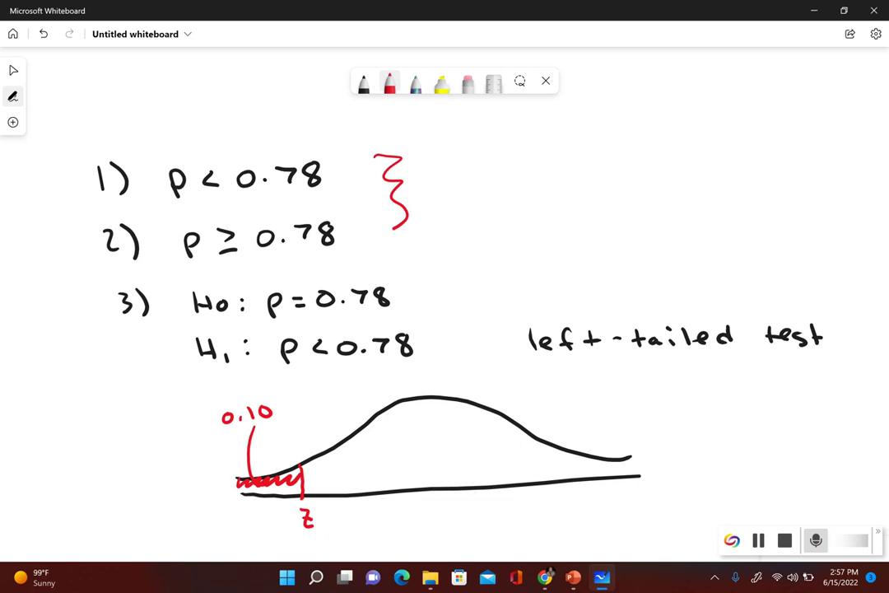
{"action": "key", "text": "Escape"}
- Launch StatCrunch from the homework's Get more help options
{"action": "mouse_move", "coordinate": [544, 579]}
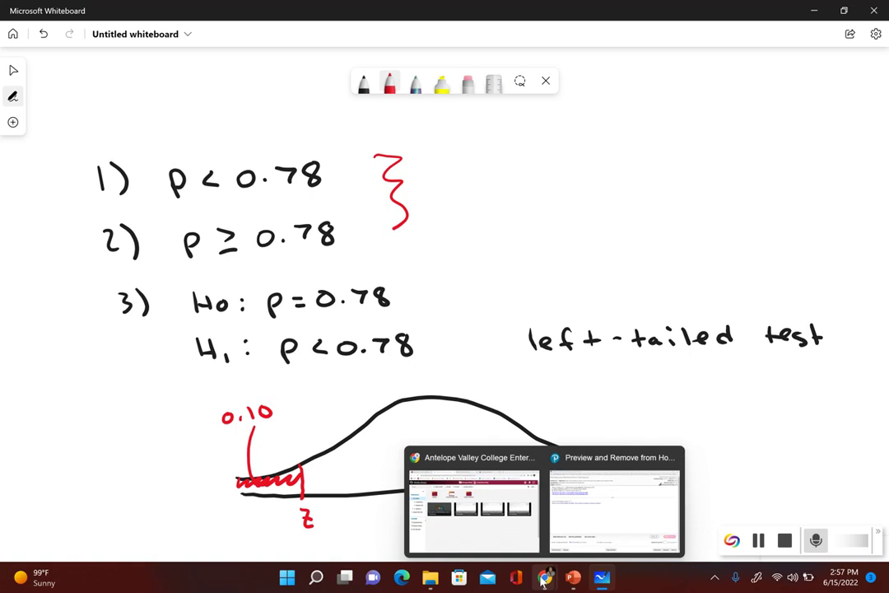
{"action": "left_click", "coordinate": [571, 519]}
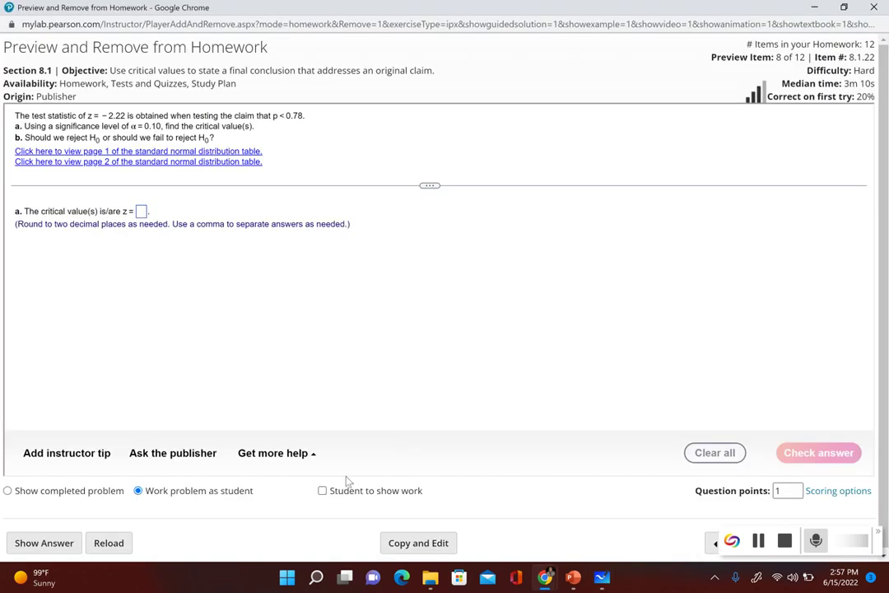
{"action": "left_click", "coordinate": [262, 454]}
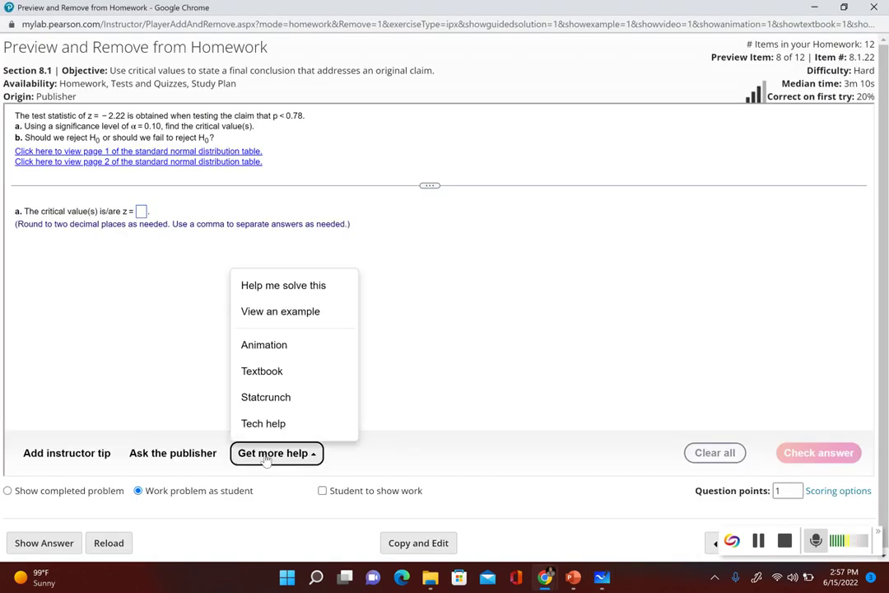
{"action": "left_click", "coordinate": [281, 399]}
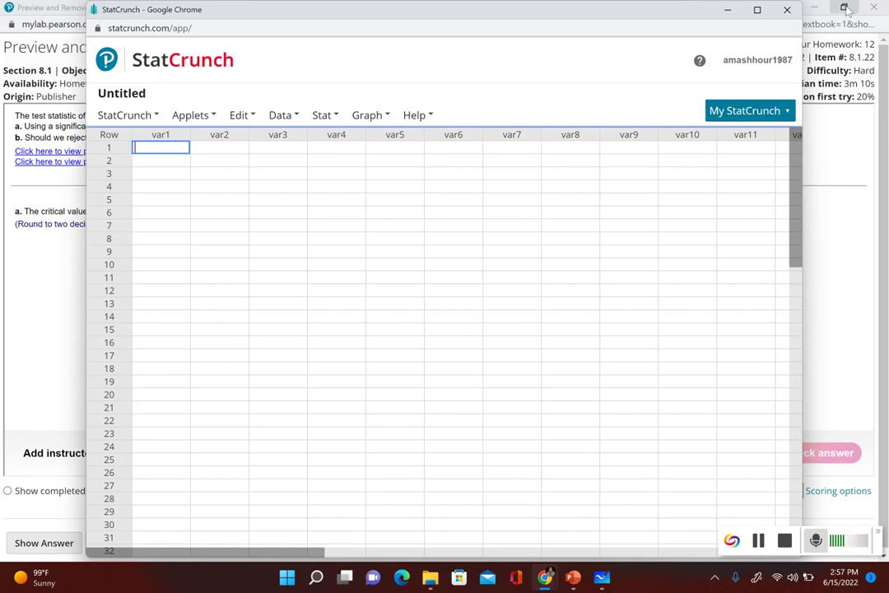
- Snap the homework page to the left half and StatCrunch to the right half
{"action": "mouse_move", "coordinate": [846, 8]}
{"action": "left_click", "coordinate": [767, 38]}
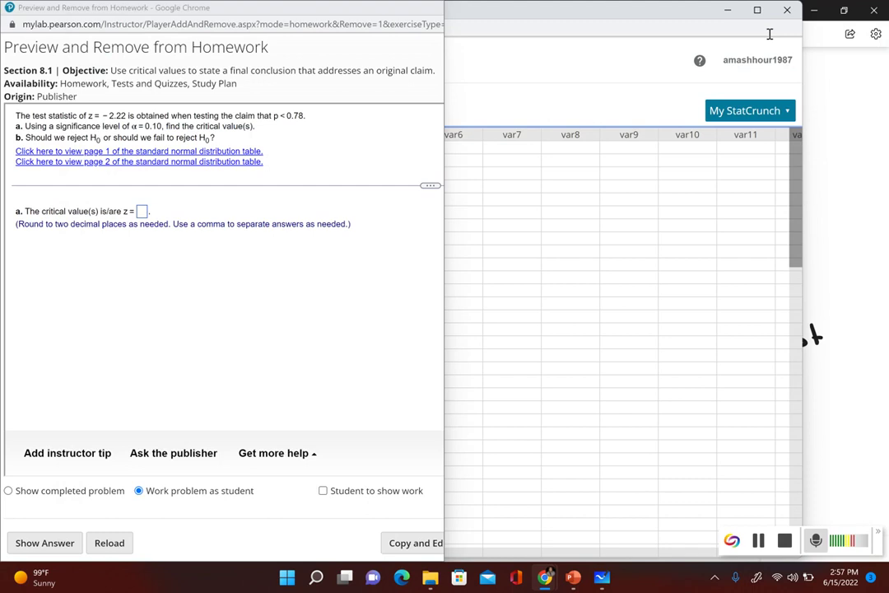
{"action": "left_click", "coordinate": [585, 140]}
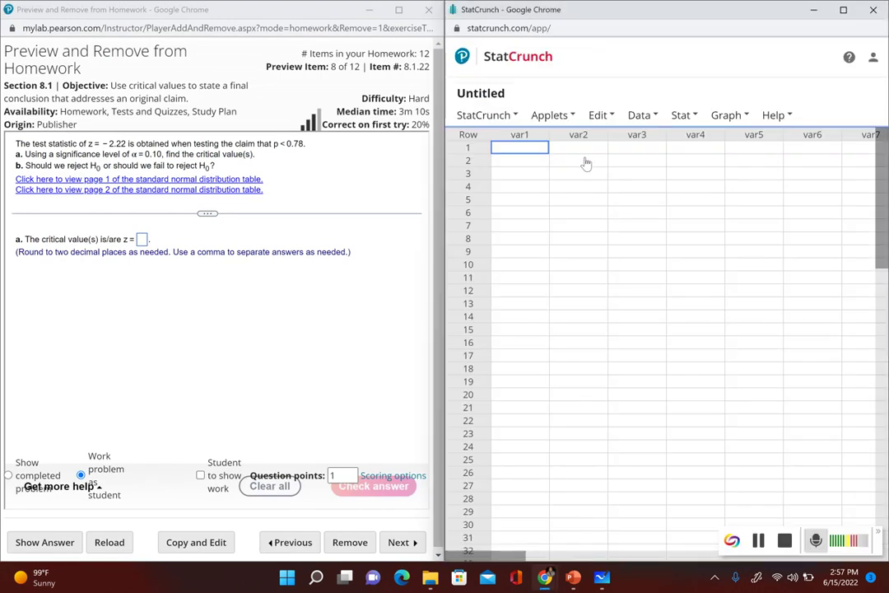
{"action": "left_click", "coordinate": [683, 115]}
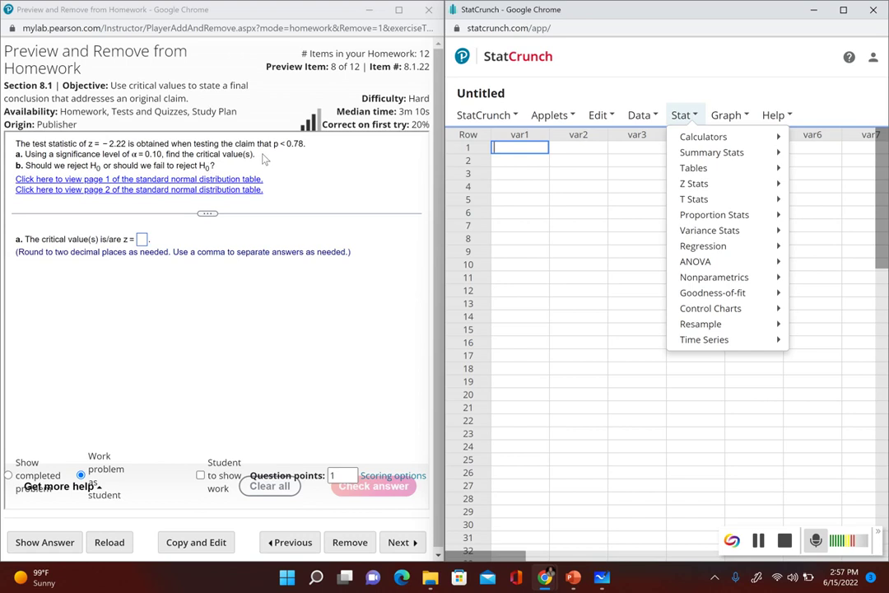
- Compute P(X ≤ ?) = 0.10 in StatCrunch's Normal calculator, giving z = -1.2815516
{"action": "mouse_move", "coordinate": [688, 138]}
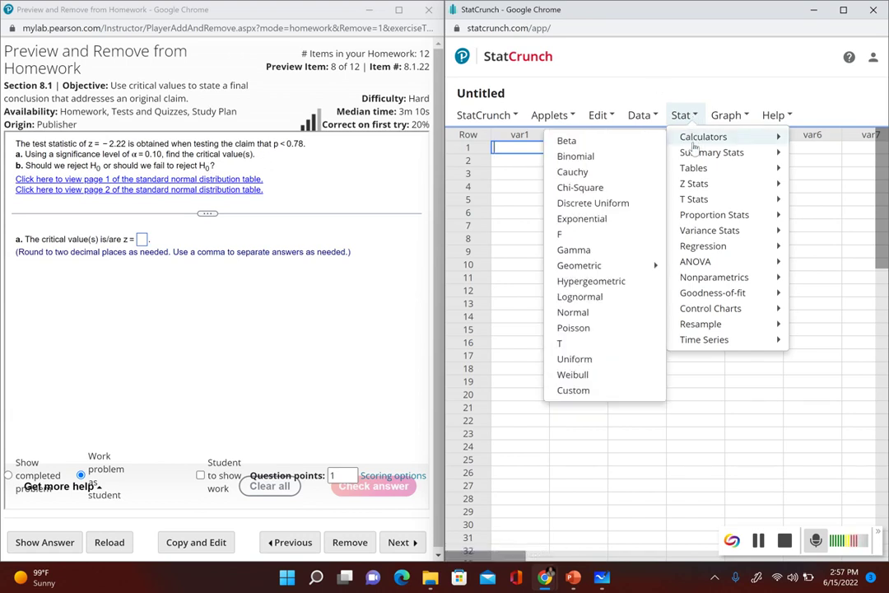
{"action": "left_click", "coordinate": [572, 313]}
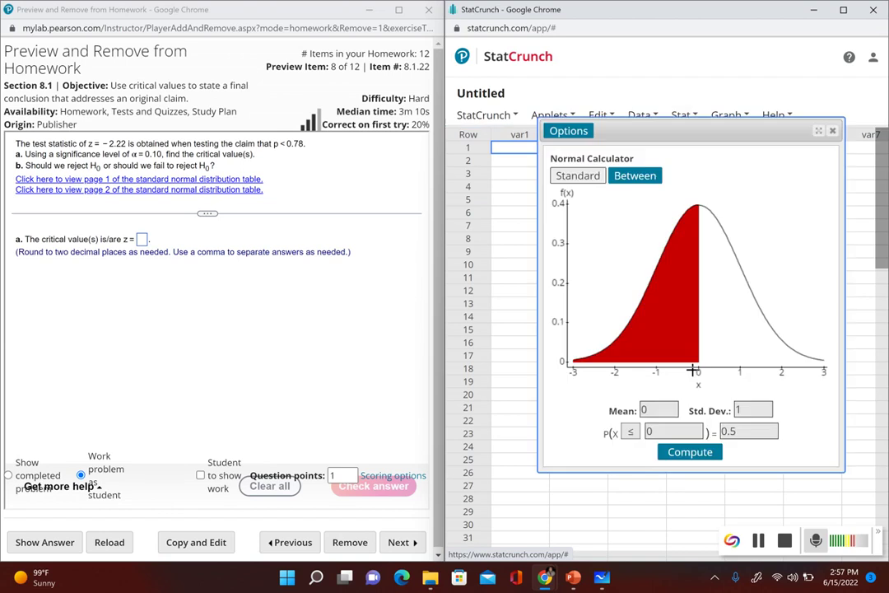
{"action": "left_click", "coordinate": [741, 427]}
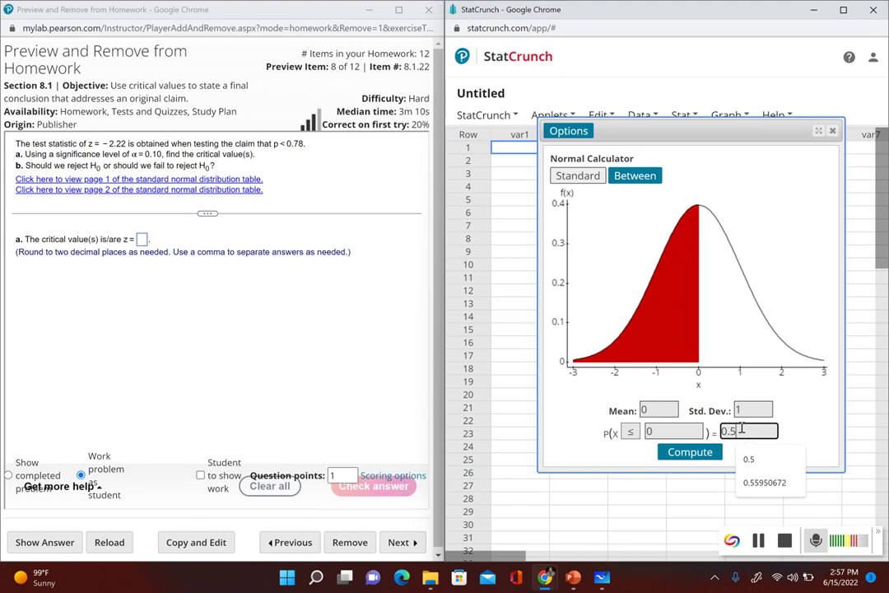
{"action": "key", "text": "BackSpace"}
{"action": "type", "text": "10"}
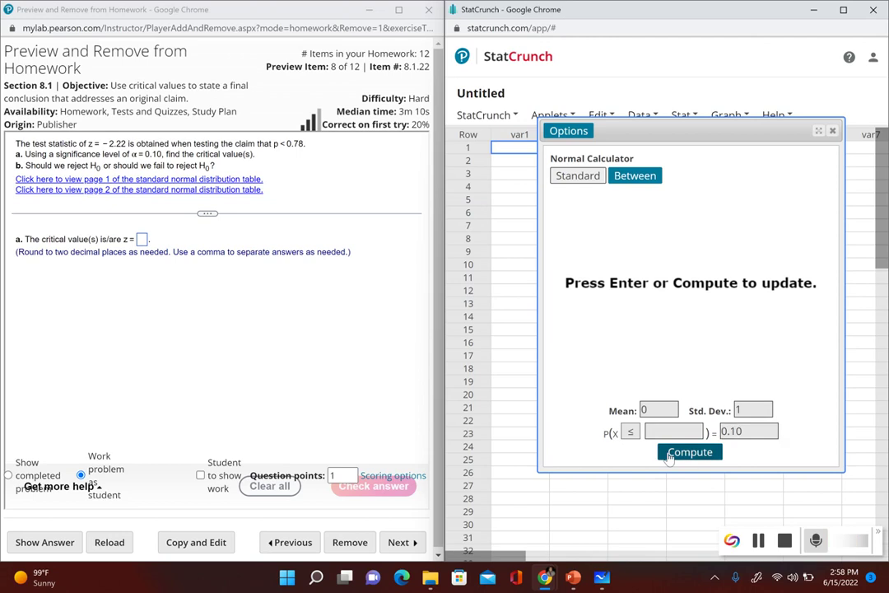
{"action": "left_click", "coordinate": [668, 454]}
{"action": "double_click", "coordinate": [671, 430]}
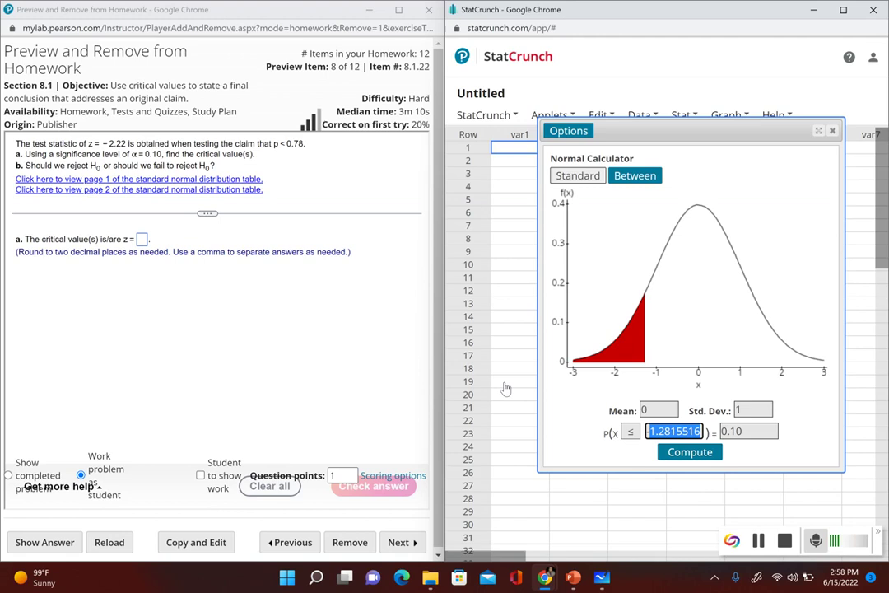
- Submit -1.28 as part a's critical value and dismiss the Good job! message
{"action": "left_click", "coordinate": [143, 239]}
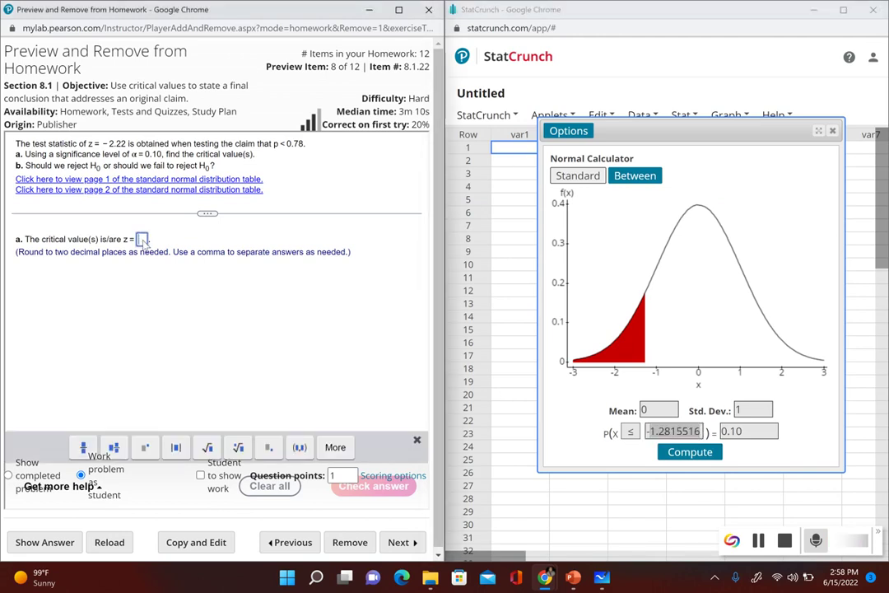
{"action": "type", "text": "-1.28"}
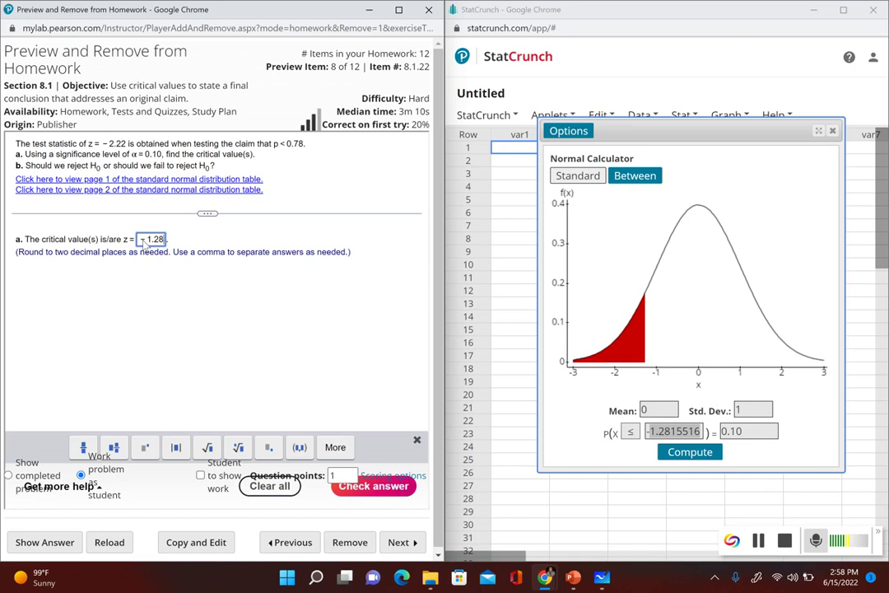
{"action": "key", "text": "Return"}
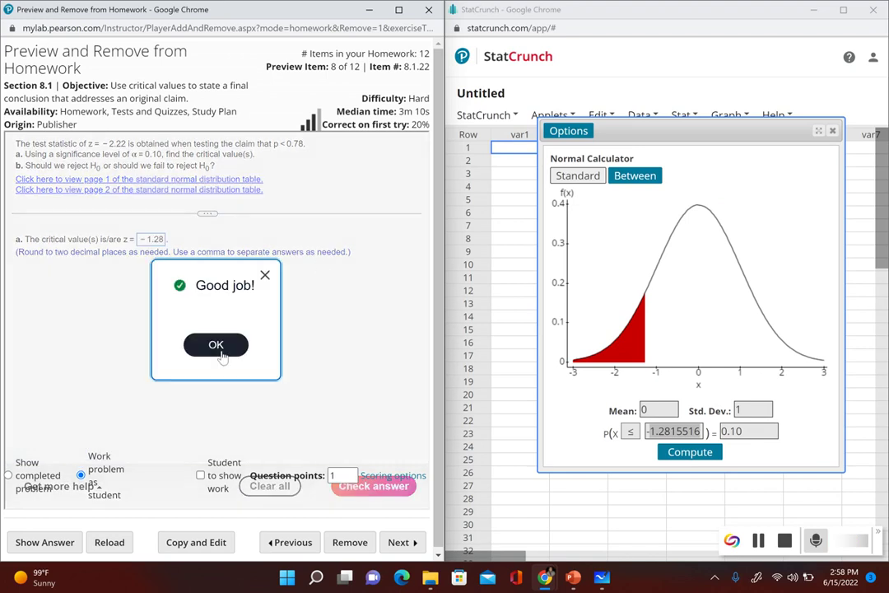
{"action": "left_click", "coordinate": [222, 350]}
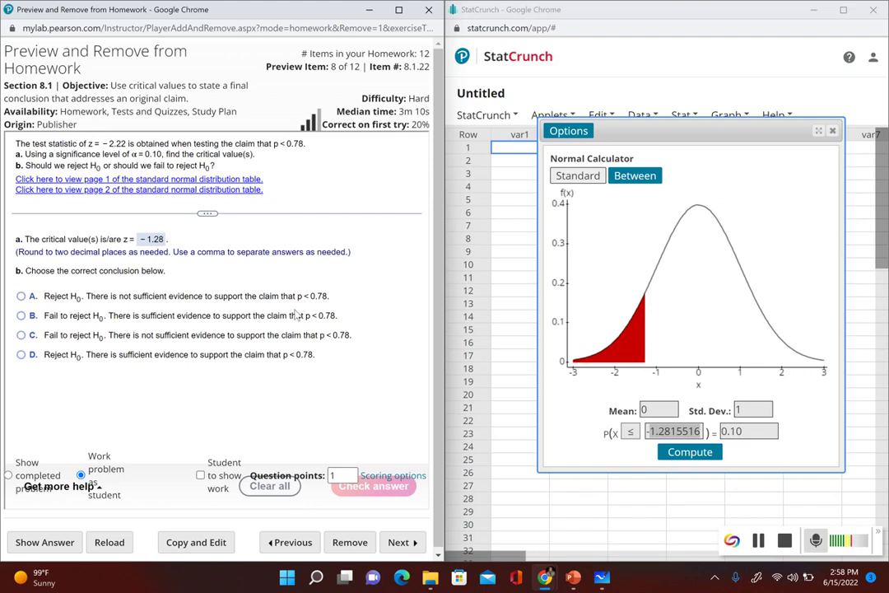
{"action": "mouse_move", "coordinate": [601, 576]}
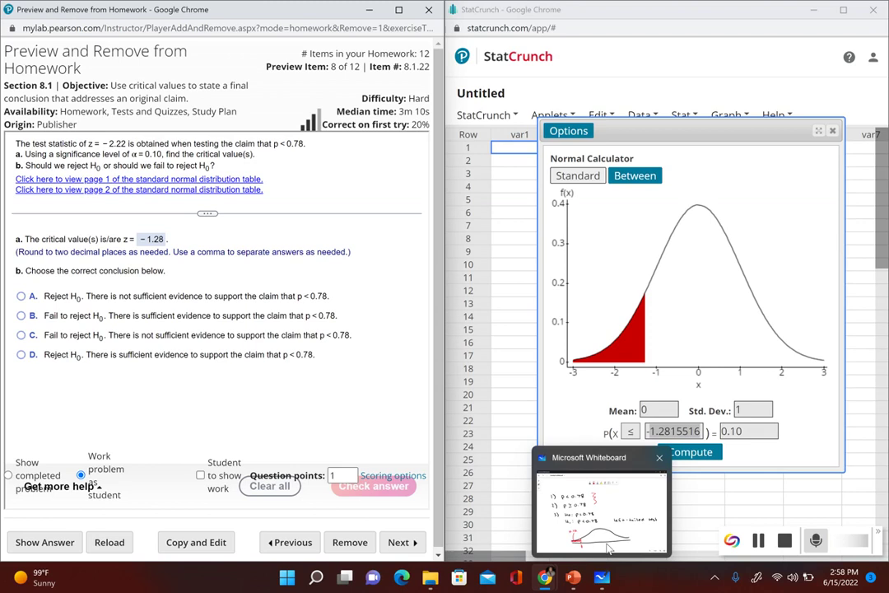
- Label the red cutoff under the curve as z = -1.28
{"action": "left_click", "coordinate": [608, 549]}
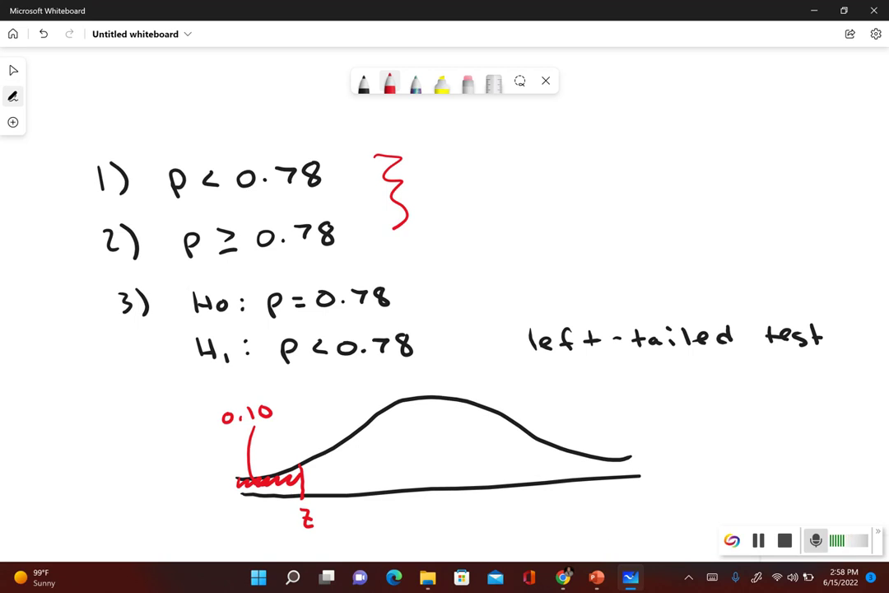
{"action": "left_click_drag", "start_coordinate": [341, 516], "coordinate": [348, 516]}
{"action": "mouse_move", "coordinate": [355, 506]}
{"action": "left_mouse_down"}
{"action": "mouse_move", "coordinate": [355, 525]}
{"action": "mouse_move", "coordinate": [392, 524]}
{"action": "left_mouse_up"}
{"action": "left_click", "coordinate": [367, 522]}
{"action": "mouse_move", "coordinate": [412, 507]}
{"action": "left_mouse_down"}
{"action": "mouse_move", "coordinate": [401, 519]}
{"action": "mouse_move", "coordinate": [411, 507]}
{"action": "left_mouse_up"}
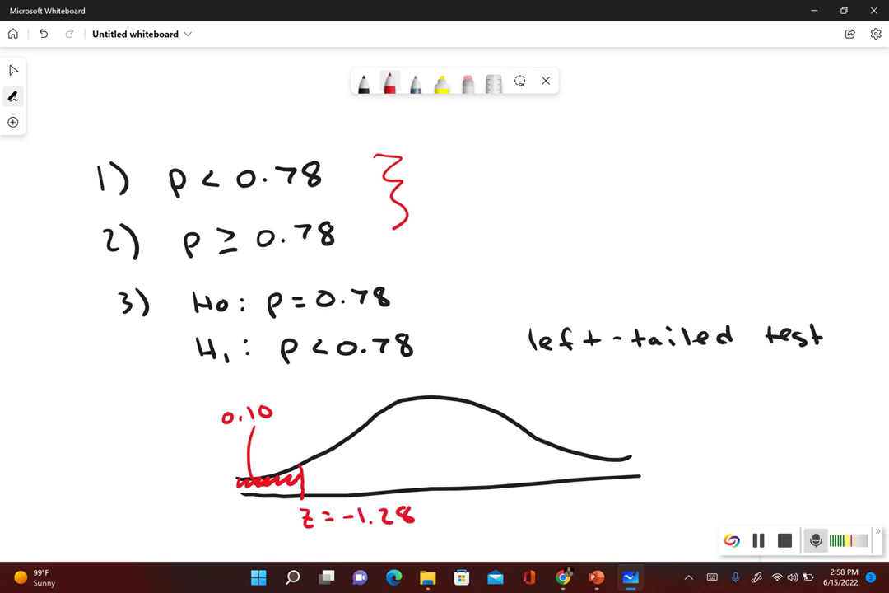
- Write 'test statistic z = -2.22' in black beside the curve
{"action": "left_click", "coordinate": [362, 83]}
{"action": "left_click_drag", "start_coordinate": [611, 389], "coordinate": [610, 403]}
{"action": "left_click_drag", "start_coordinate": [606, 395], "coordinate": [618, 394]}
{"action": "left_click_drag", "start_coordinate": [621, 399], "coordinate": [652, 403]}
{"action": "left_click_drag", "start_coordinate": [646, 396], "coordinate": [676, 403]}
{"action": "left_click_drag", "start_coordinate": [693, 389], "coordinate": [693, 404]}
{"action": "left_click_drag", "start_coordinate": [687, 395], "coordinate": [701, 394]}
{"action": "left_click_drag", "start_coordinate": [711, 397], "coordinate": [733, 403]}
{"action": "mouse_move", "coordinate": [749, 393]}
{"action": "left_mouse_down"}
{"action": "mouse_move", "coordinate": [739, 403]}
{"action": "mouse_move", "coordinate": [759, 403]}
{"action": "left_mouse_up"}
{"action": "left_click_drag", "start_coordinate": [753, 395], "coordinate": [774, 403]}
{"action": "left_click_drag", "start_coordinate": [798, 393], "coordinate": [790, 403]}
{"action": "mouse_move", "coordinate": [706, 422]}
{"action": "left_mouse_down"}
{"action": "mouse_move", "coordinate": [719, 433]}
{"action": "mouse_move", "coordinate": [759, 428]}
{"action": "left_mouse_up"}
{"action": "mouse_move", "coordinate": [766, 421]}
{"action": "left_mouse_down"}
{"action": "mouse_move", "coordinate": [779, 433]}
{"action": "mouse_move", "coordinate": [829, 434]}
{"action": "left_mouse_up"}
{"action": "left_click", "coordinate": [789, 432]}
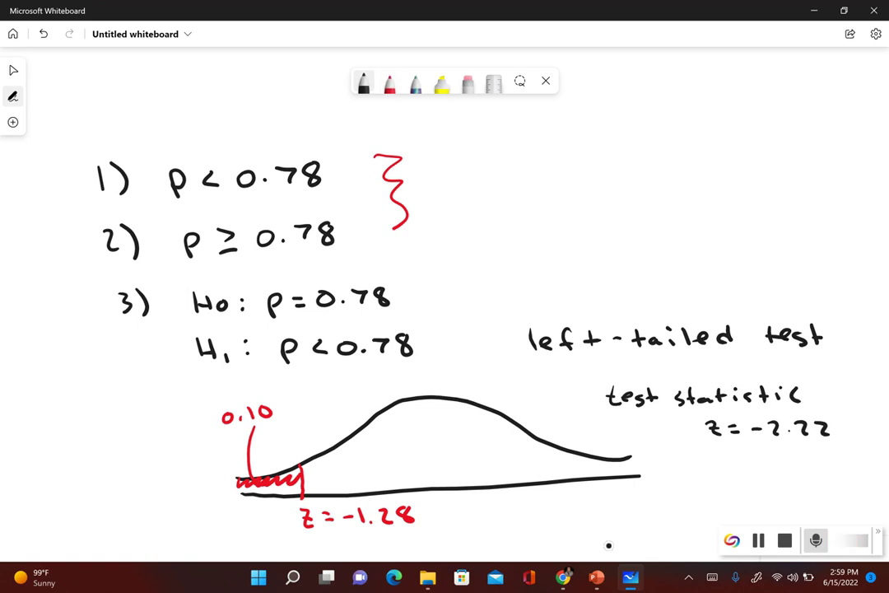
- Mark z = -2.22 below the axis, left of the cutoff
{"action": "mouse_move", "coordinate": [210, 524]}
{"action": "left_mouse_down"}
{"action": "mouse_move", "coordinate": [221, 537]}
{"action": "mouse_move", "coordinate": [232, 533]}
{"action": "left_mouse_up"}
{"action": "left_click_drag", "start_coordinate": [234, 530], "coordinate": [265, 536]}
{"action": "left_click", "coordinate": [254, 535]}
{"action": "left_click_drag", "start_coordinate": [270, 525], "coordinate": [283, 536]}
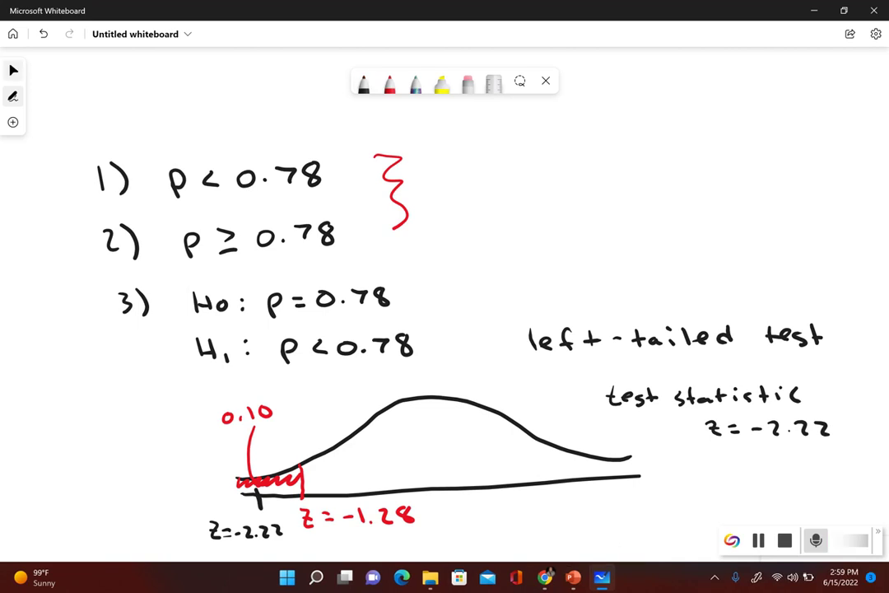
- Select option D, reject H0 with sufficient evidence for p < 0.78, and check the answer
{"action": "mouse_move", "coordinate": [545, 576]}
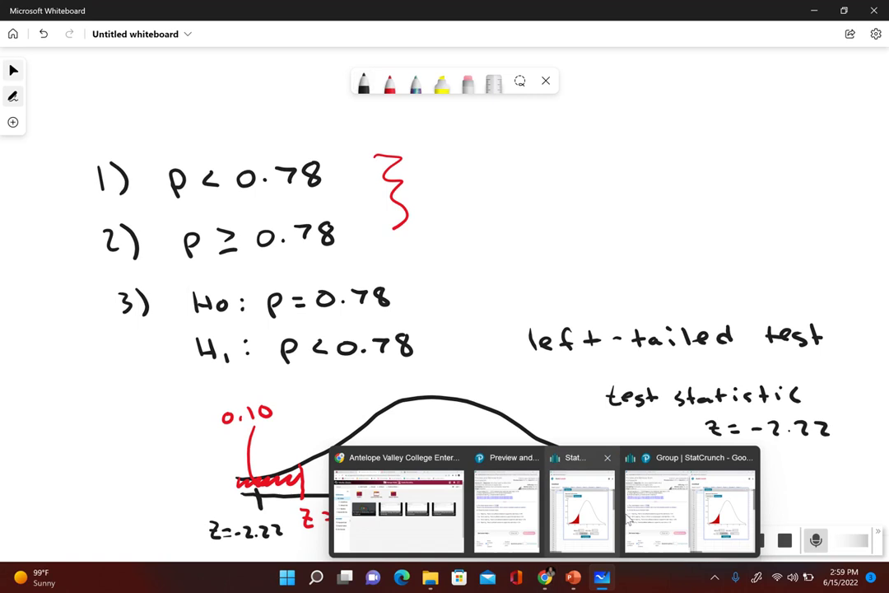
{"action": "left_click", "coordinate": [682, 514]}
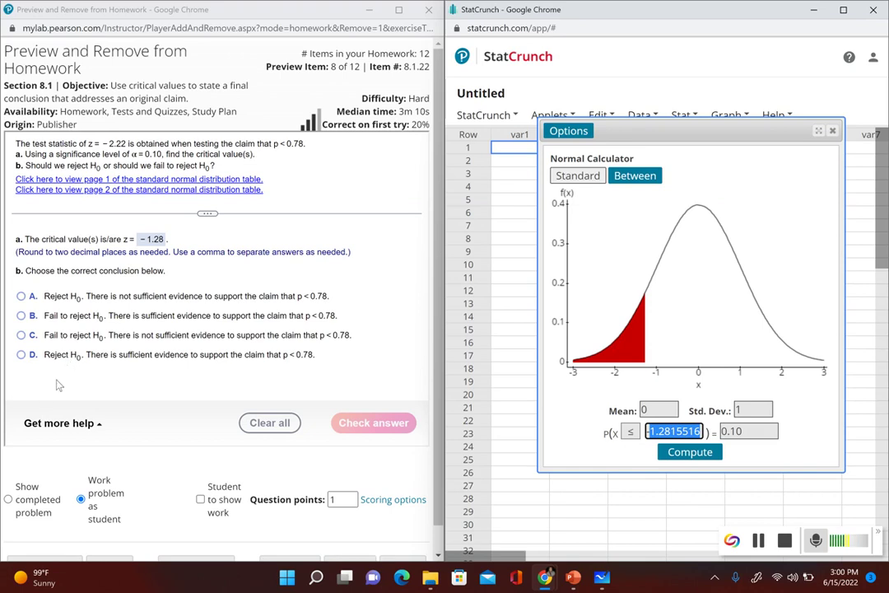
{"action": "left_click", "coordinate": [22, 355]}
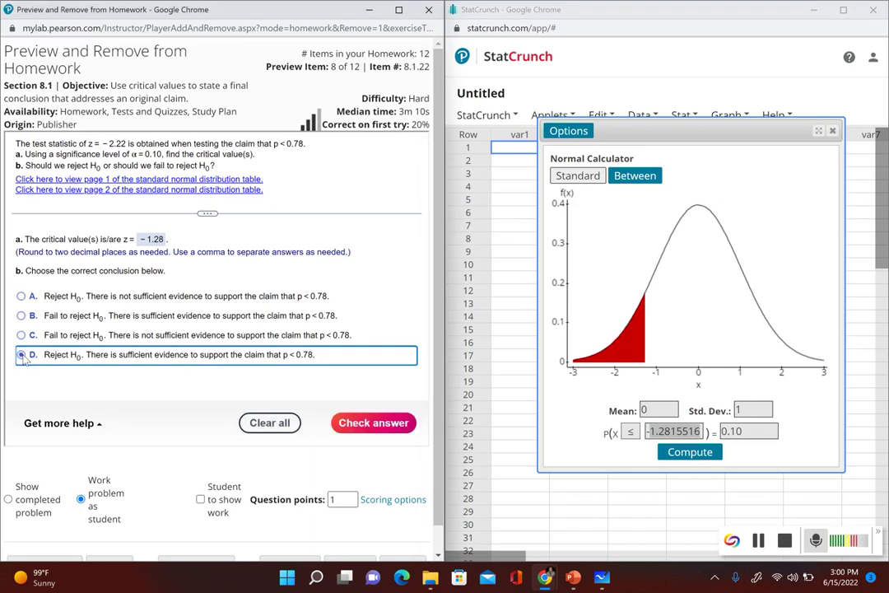
{"action": "left_click", "coordinate": [354, 422]}
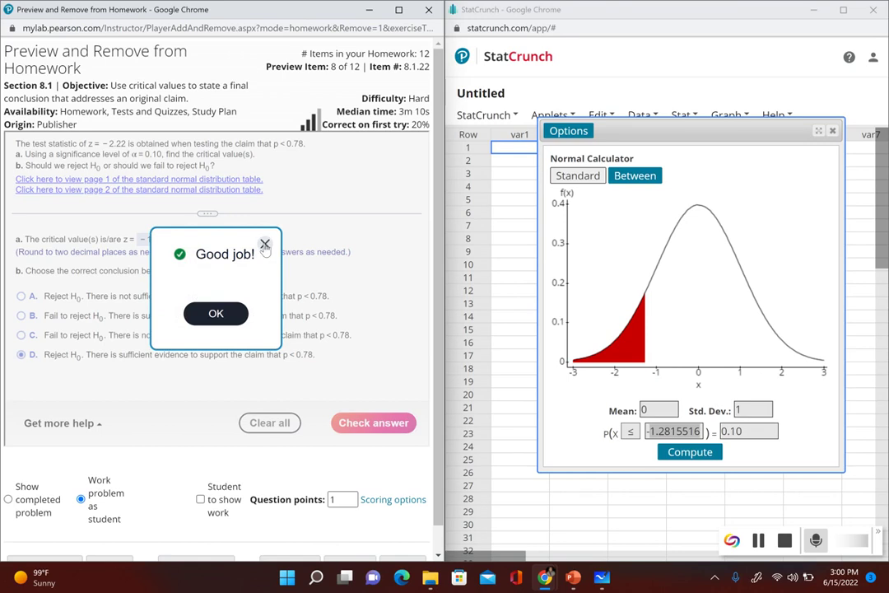
{"action": "left_click", "coordinate": [264, 244]}
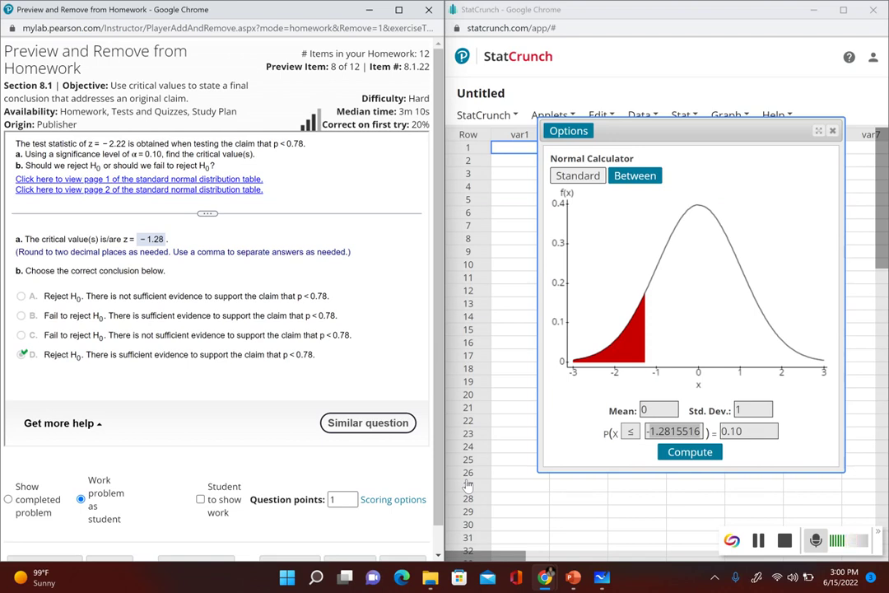
{"action": "mouse_move", "coordinate": [570, 578]}
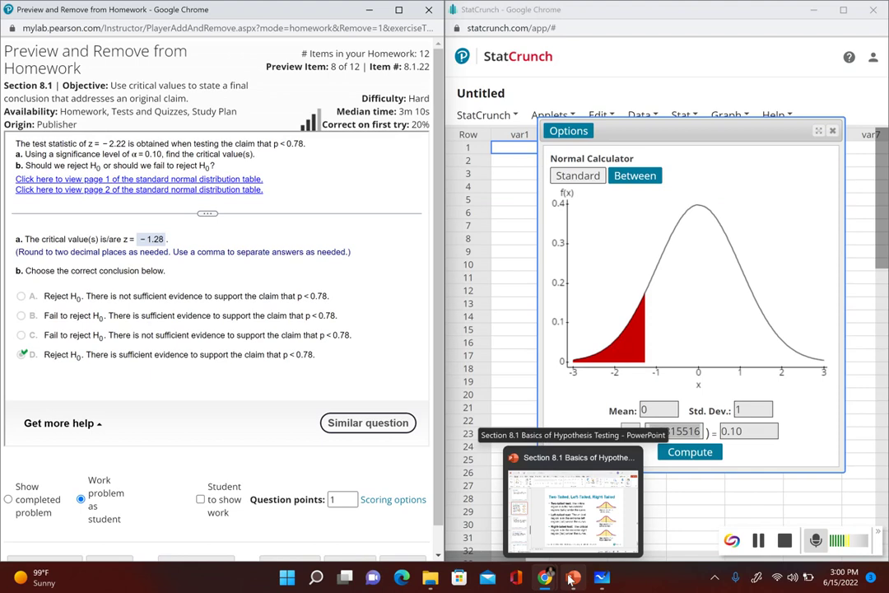
- Switch to the Section 8.1 PowerPoint deck and show slide 30 on wording the final conclusion
{"action": "left_click", "coordinate": [570, 578]}
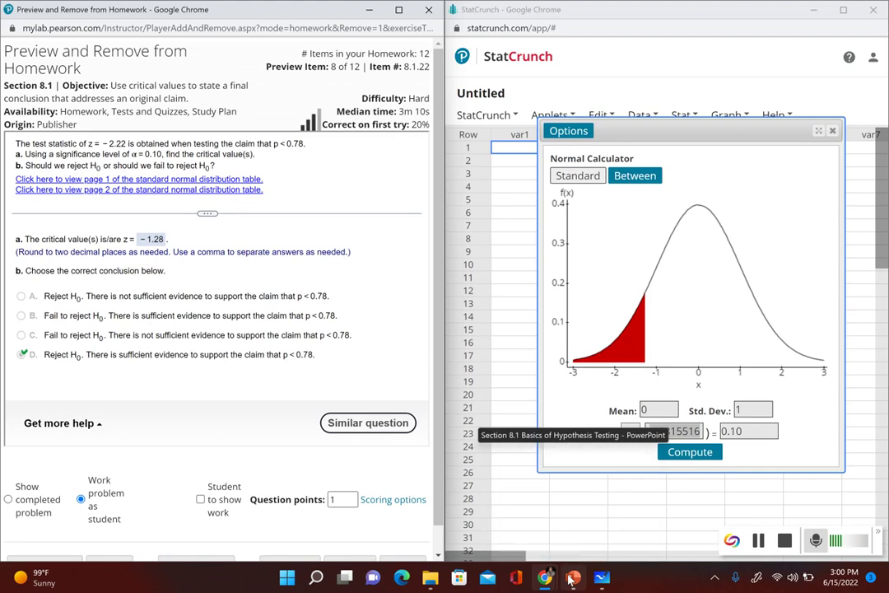
{"action": "key", "text": "Down"}
{"action": "key", "text": "Down"}
{"action": "key", "text": "Down"}
{"action": "key", "text": "Down"}
{"action": "key", "text": "Down"}
{"action": "key", "text": "Down"}
{"action": "key", "text": "Down"}
{"action": "key", "text": "Down"}
{"action": "key", "text": "Down"}
{"action": "key", "text": "Down"}
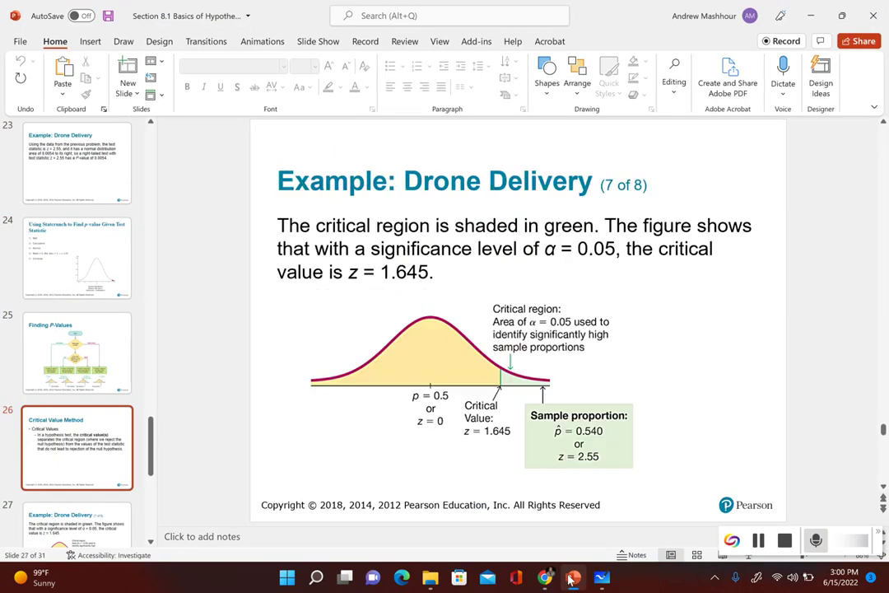
{"action": "key", "text": "Up"}
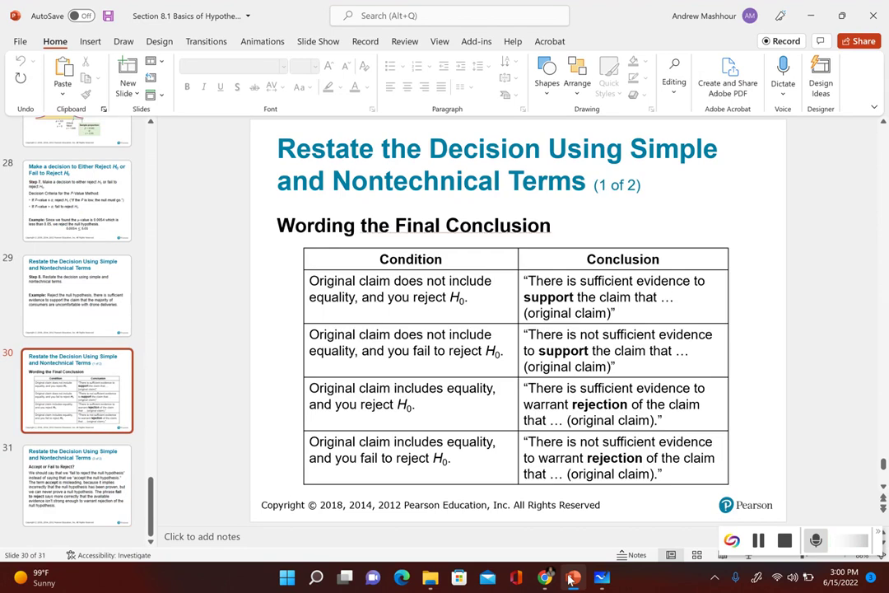